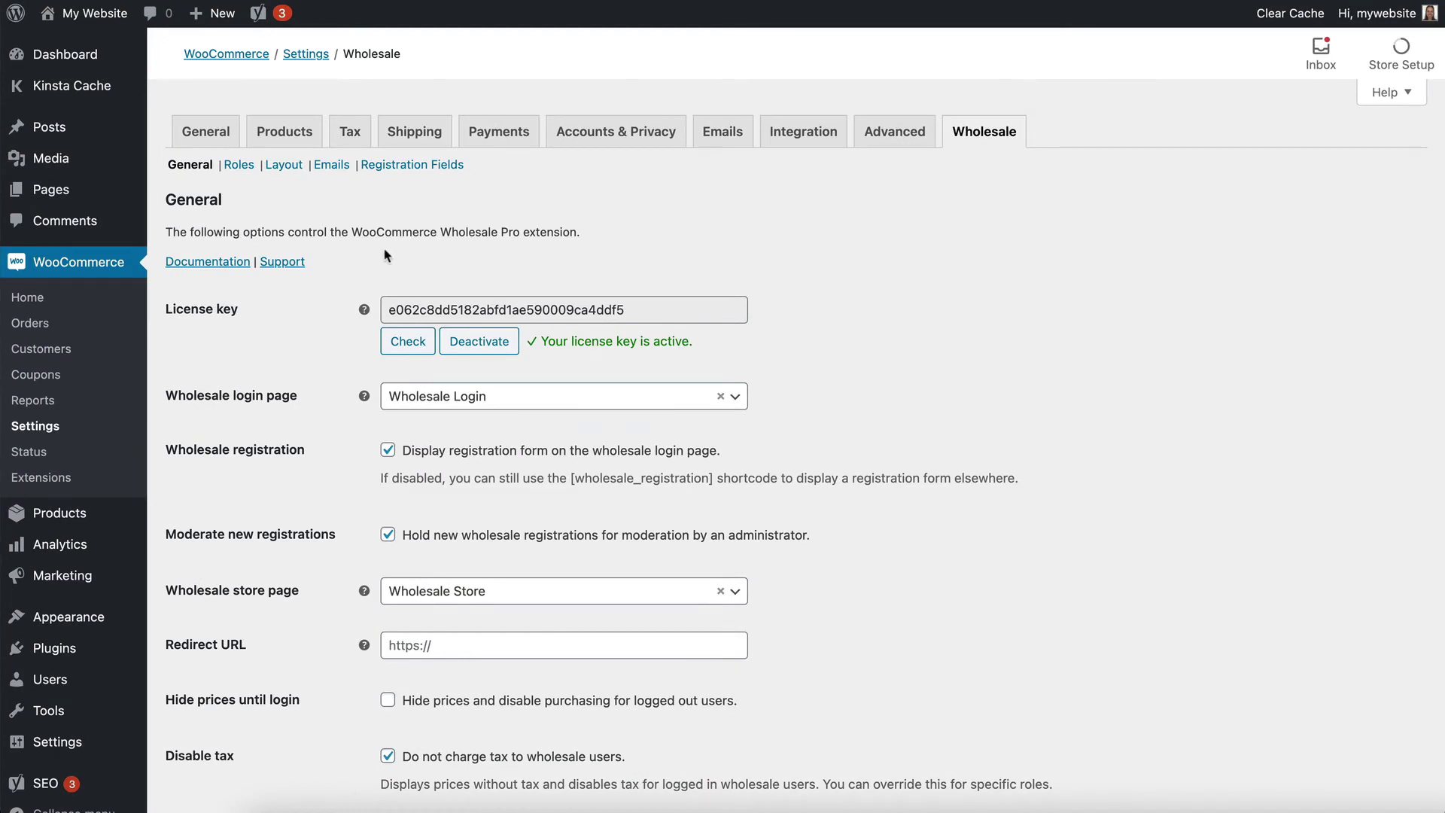
# - Go to the Wholesale Roles page, which lists only the default Wholesale role
pyautogui.click(239, 173)
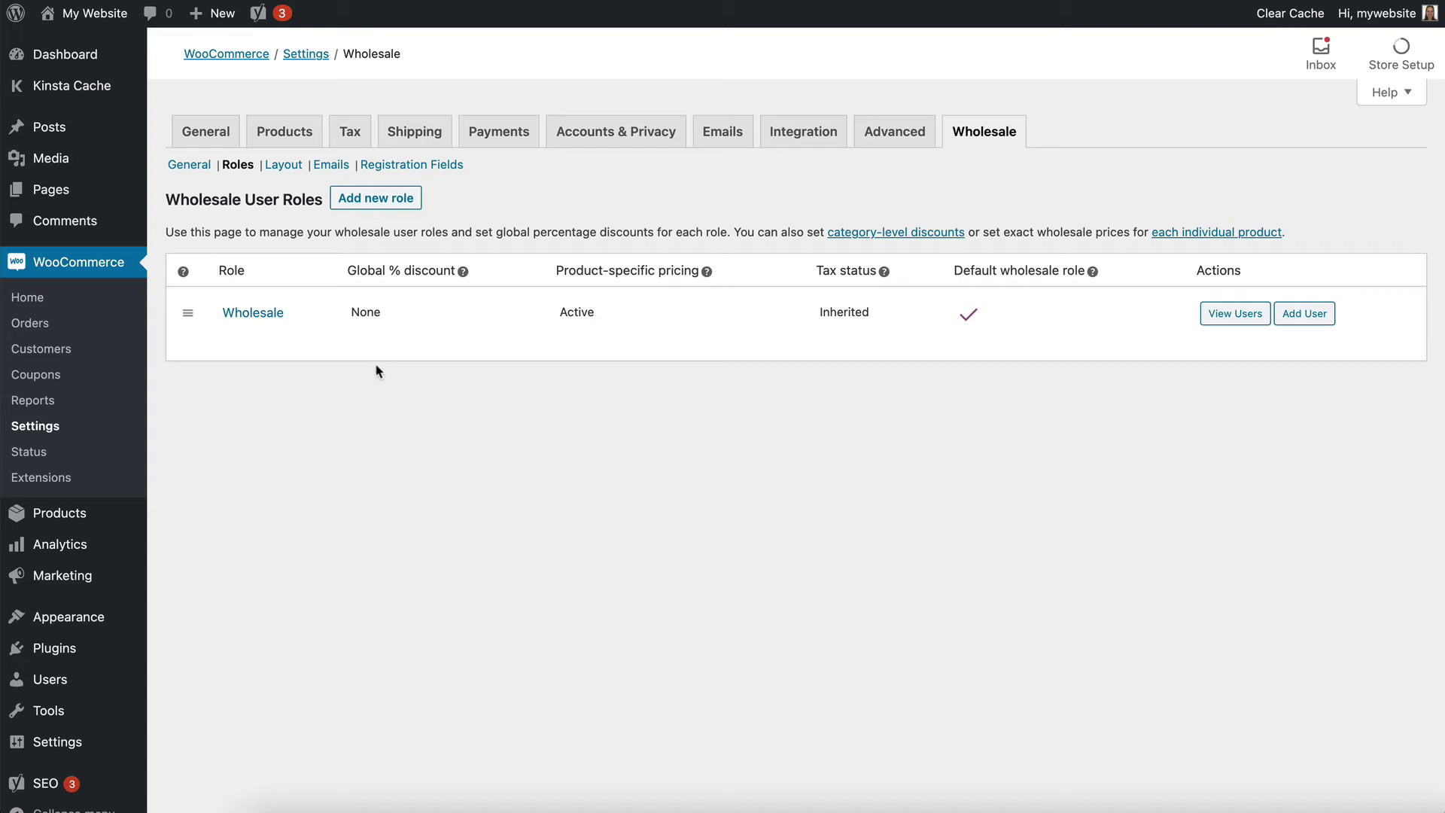
# - Start a new wholesale role and enter 'Gold' as its display name
pyautogui.click(363, 200)
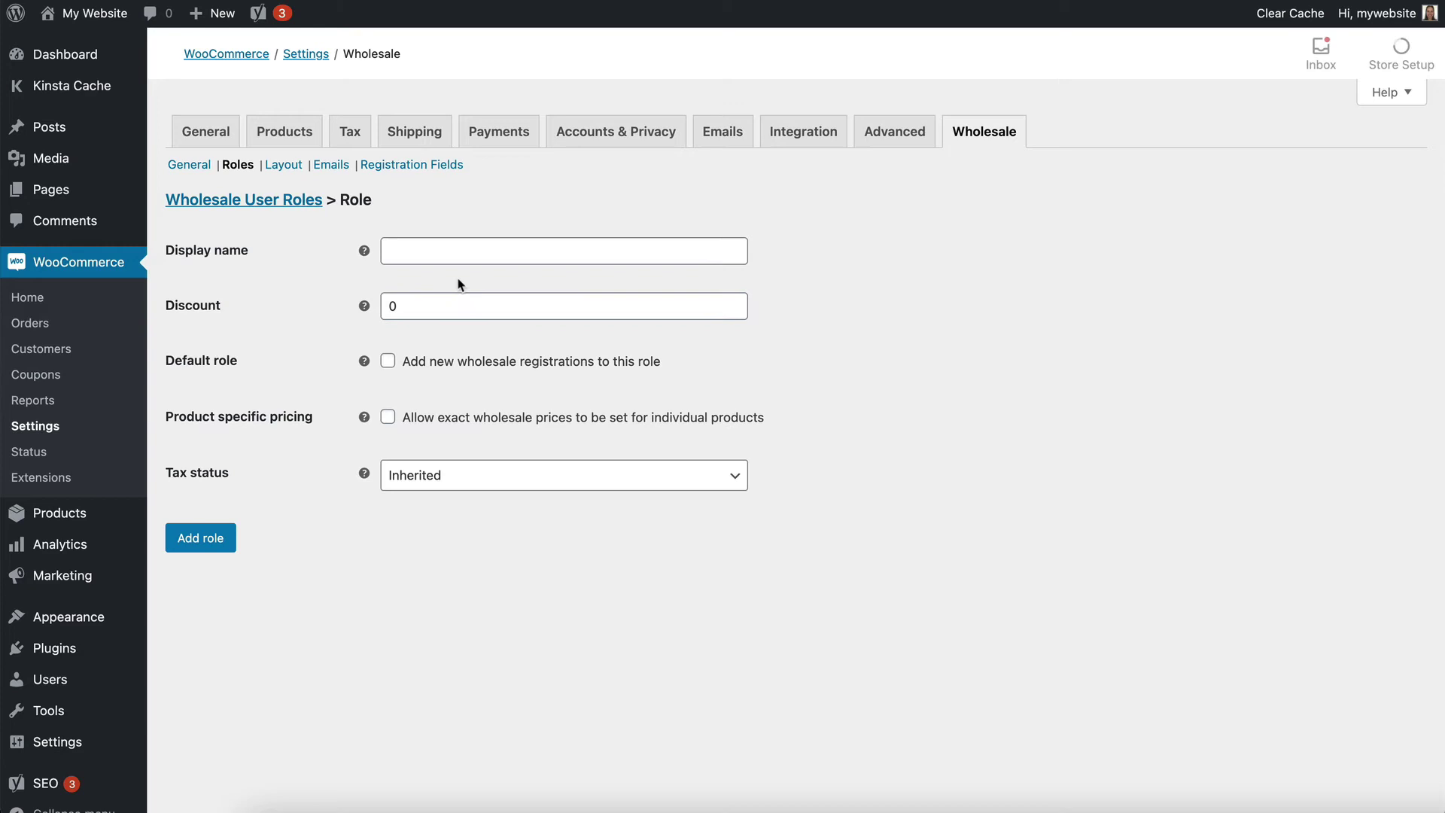
pyautogui.click(455, 259)
pyautogui.write('S')
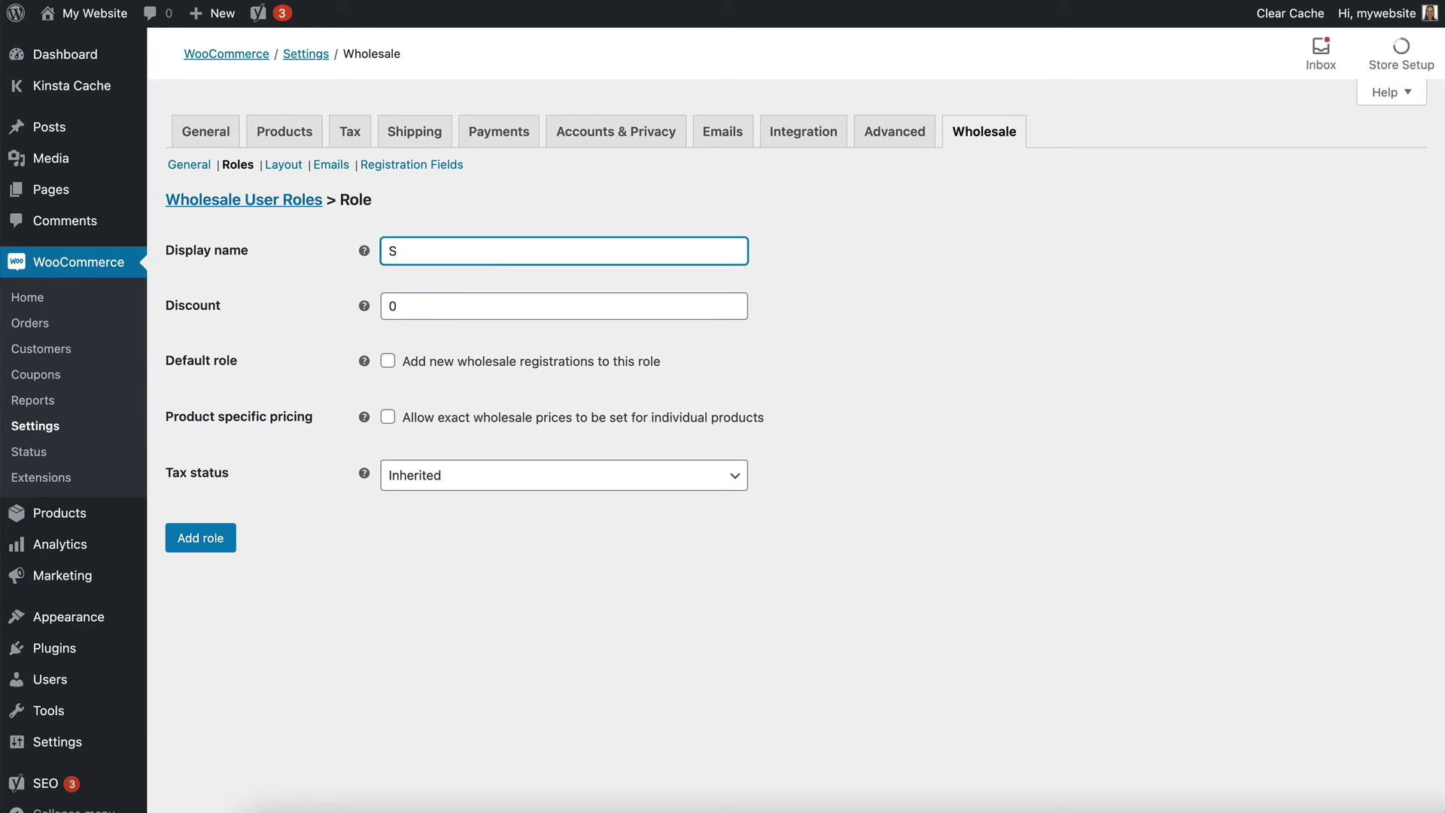
pyautogui.press('BackSpace')
pyautogui.write('Gold')
# - Set the Gold role's tax status to Disabled and add the role
pyautogui.click(442, 483)
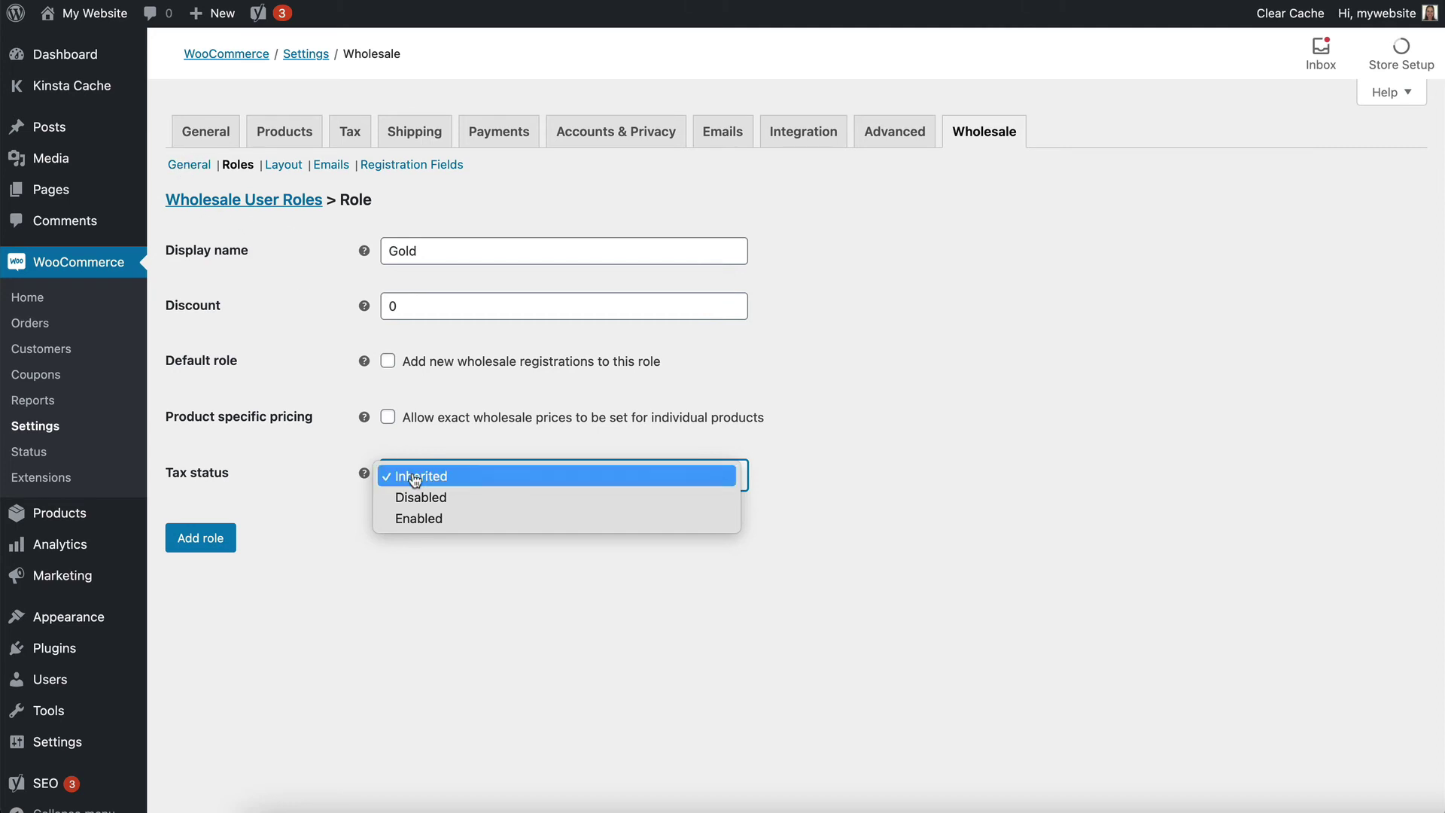
pyautogui.click(427, 505)
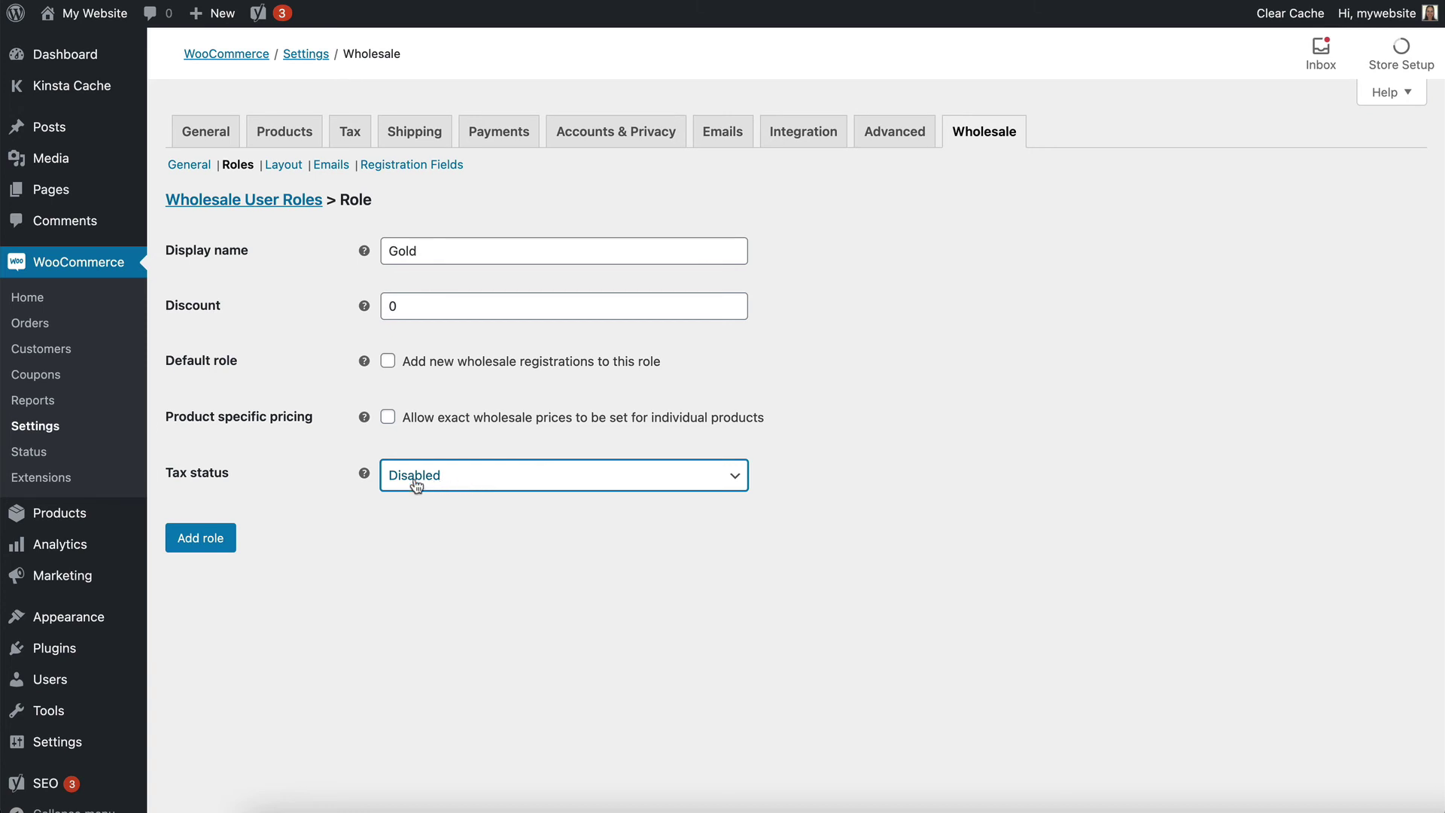
pyautogui.click(201, 543)
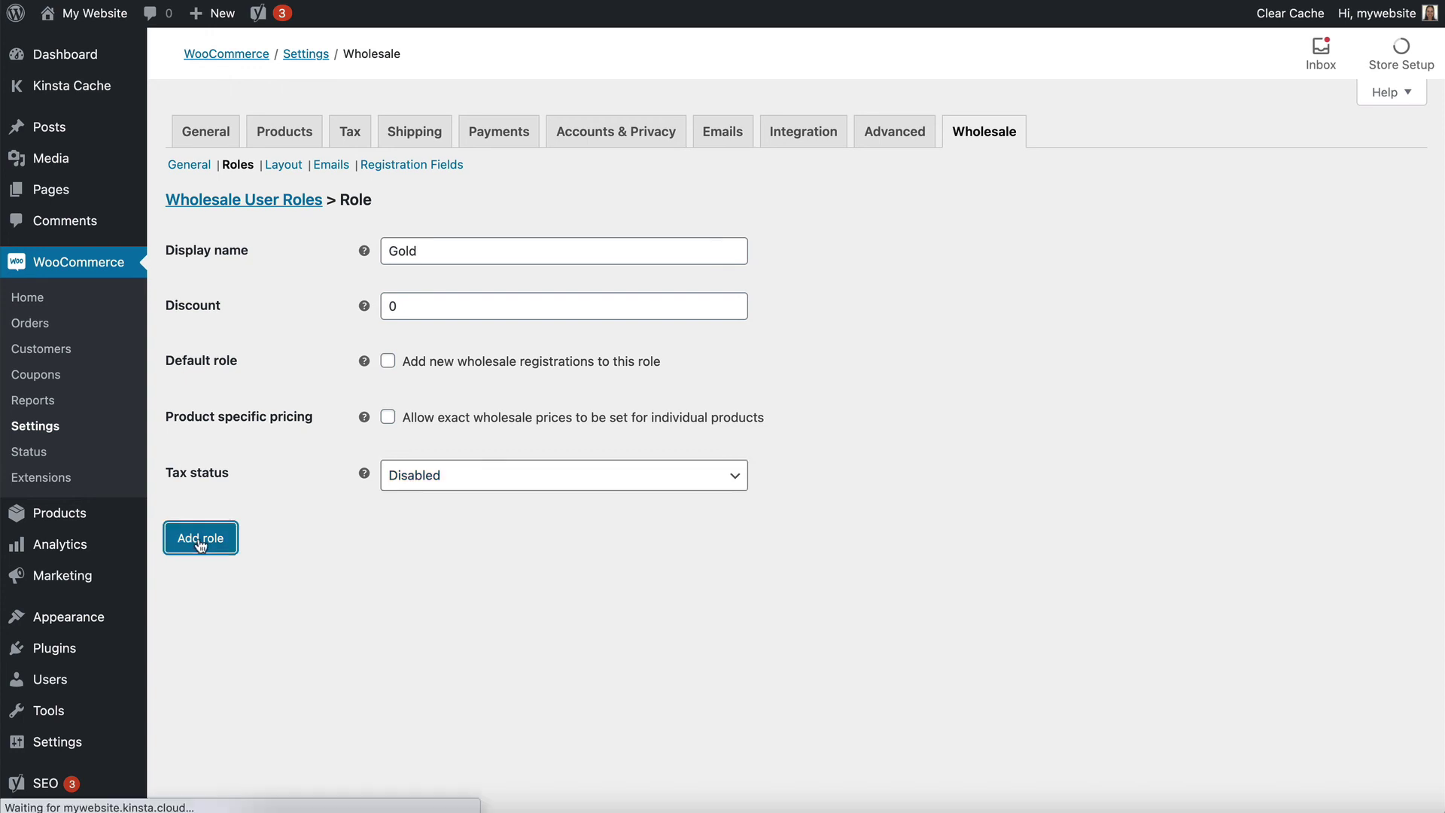